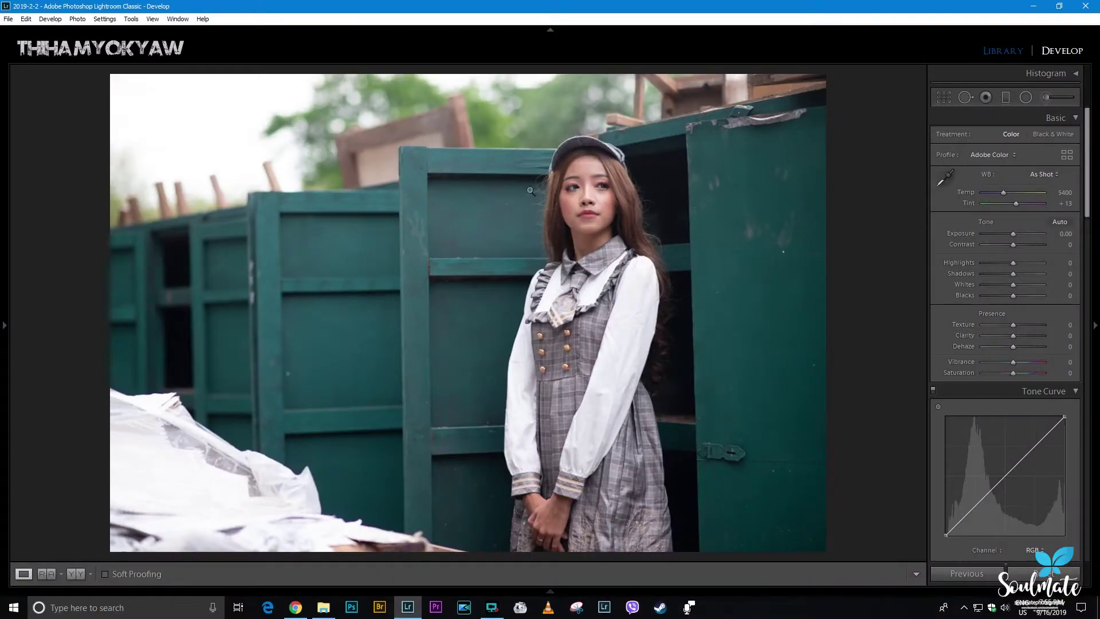
Step: In Basic, set Exposure +0.76, Highlights -87, Shadows +25, Vibrance -45 and Saturation -9
mouse_move(1013, 233)
mouse_down()
mouse_move(987, 262)
mouse_move(1001, 284)
mouse_move(990, 284)
mouse_move(1022, 295)
mouse_move(1026, 273)
mouse_up()
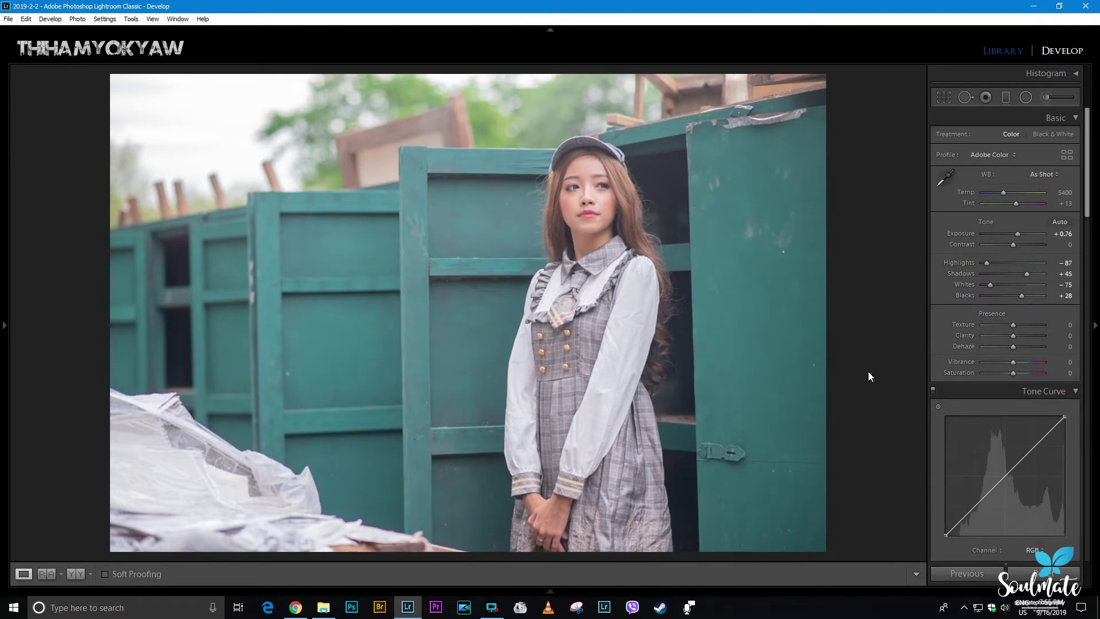
click(999, 362)
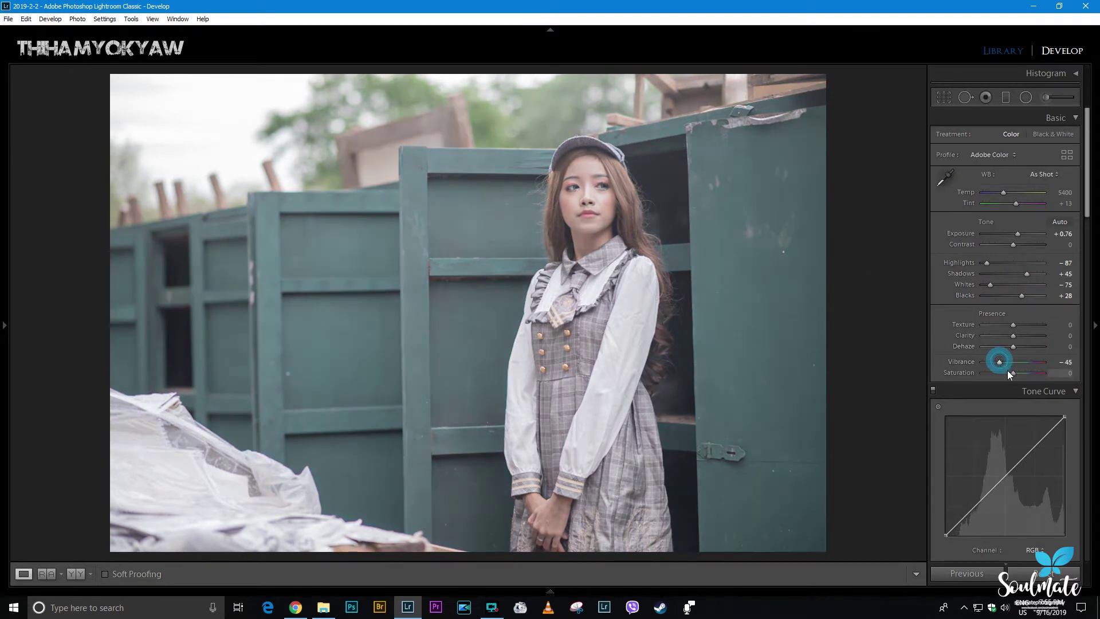
drag(1013, 375, 1011, 375)
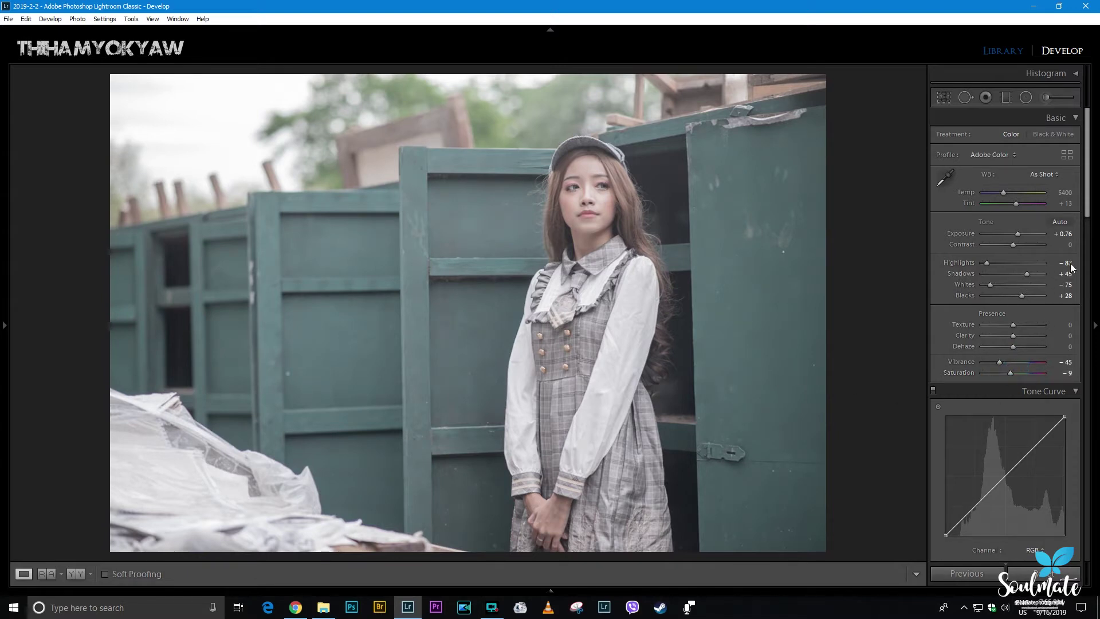
drag(1025, 272, 1018, 272)
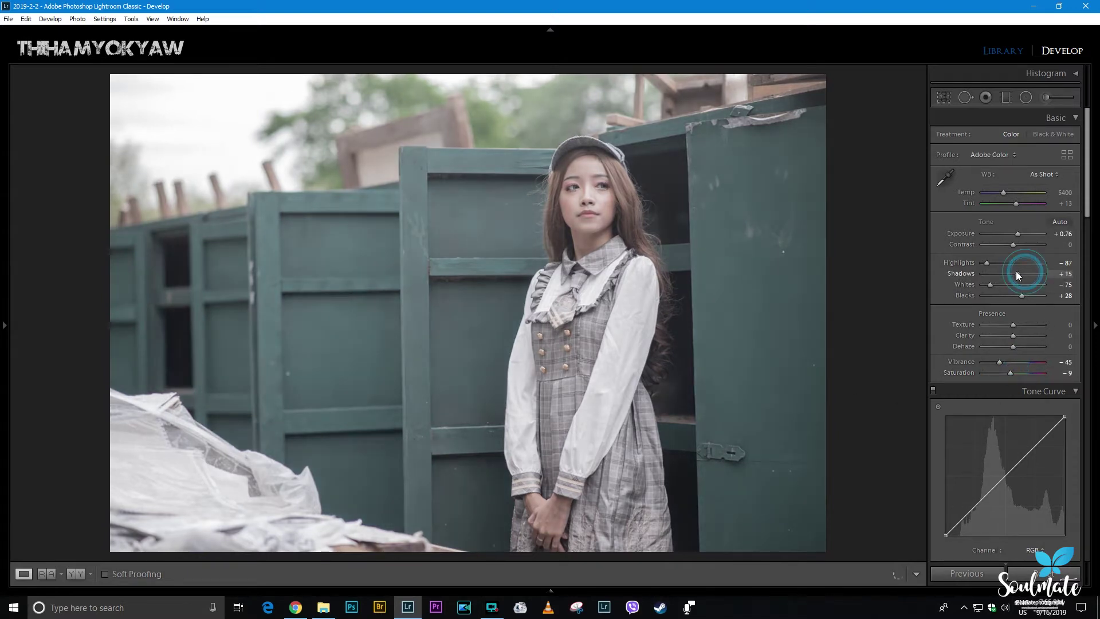
drag(1085, 211, 1090, 269)
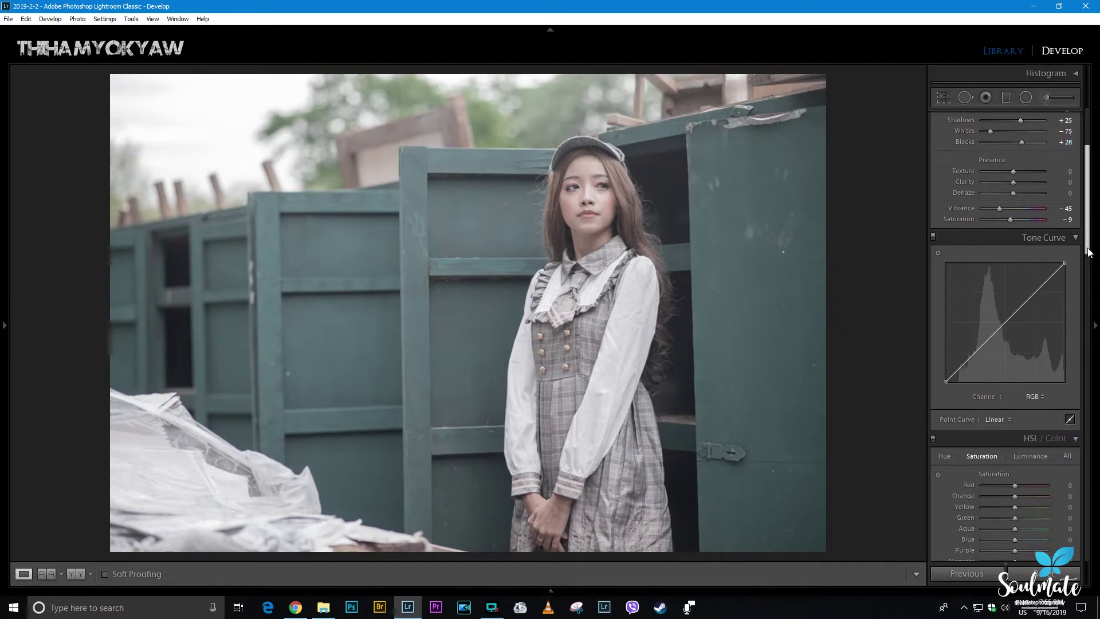
scroll(1088, 269, down, 2)
Step: Apply the THMK Vintage point curve preset
click(996, 301)
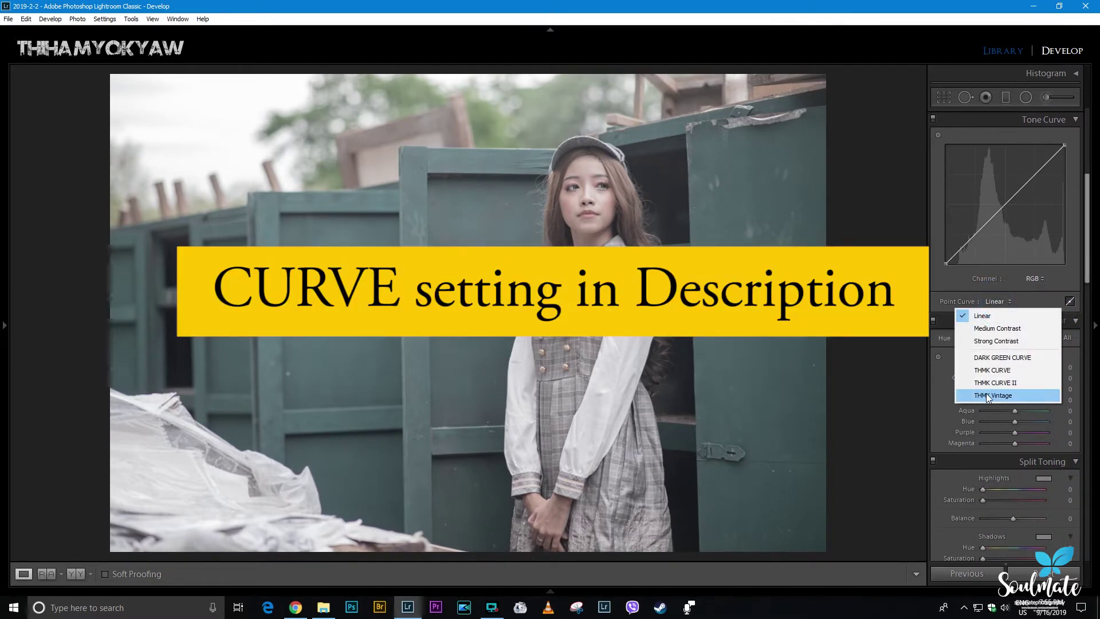
click(987, 395)
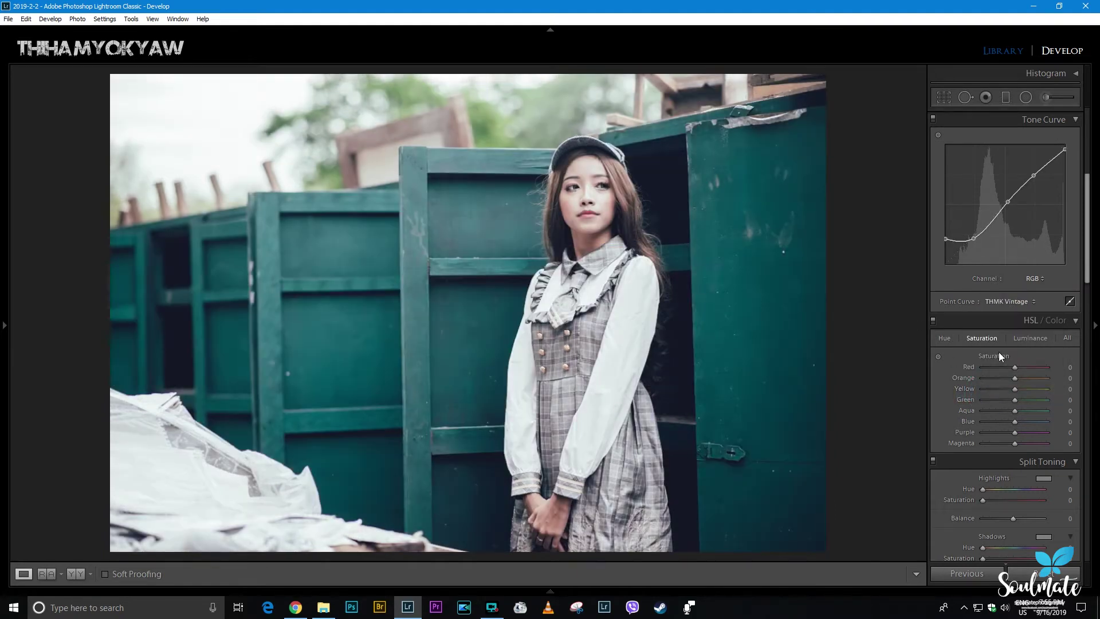
scroll(999, 353, down, 2)
Step: Shift HSL hues: Red +29, Orange +5, Green +66
click(945, 223)
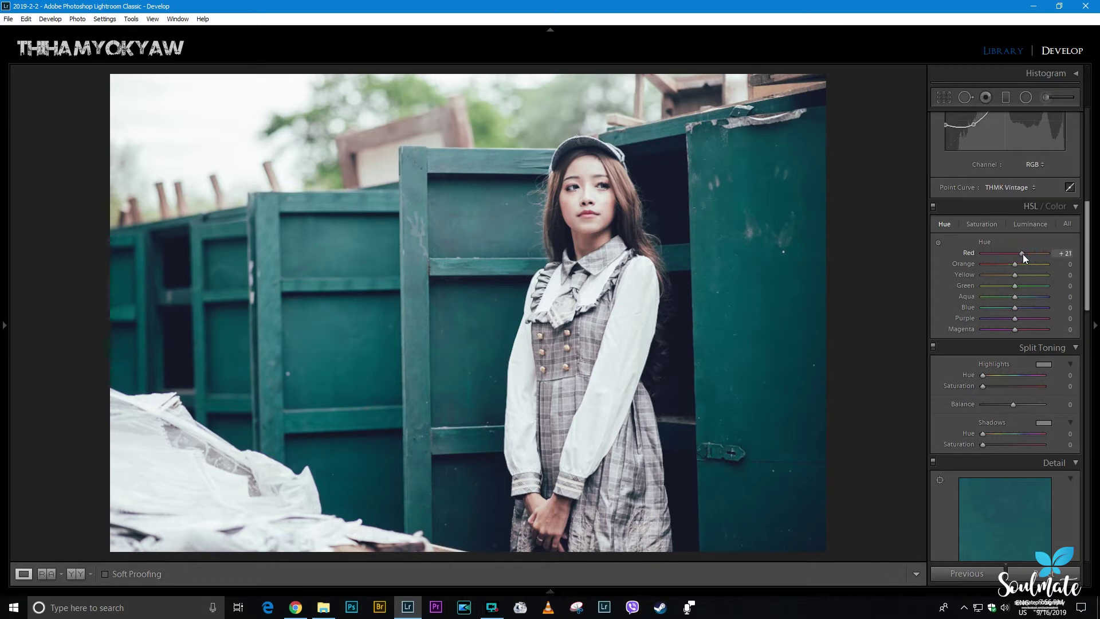
drag(1022, 254, 1025, 253)
drag(1019, 265, 1015, 265)
mouse_move(1026, 285)
mouse_down()
mouse_move(1036, 286)
mouse_move(1000, 296)
mouse_move(1019, 308)
mouse_up()
Step: Desaturate greens (-66), yellows (-25) and blues (-77), with purple saturation at -9
click(985, 224)
drag(1001, 285, 993, 286)
drag(1014, 274, 1017, 252)
mouse_move(1014, 318)
mouse_down()
mouse_move(1007, 297)
mouse_move(993, 308)
mouse_up()
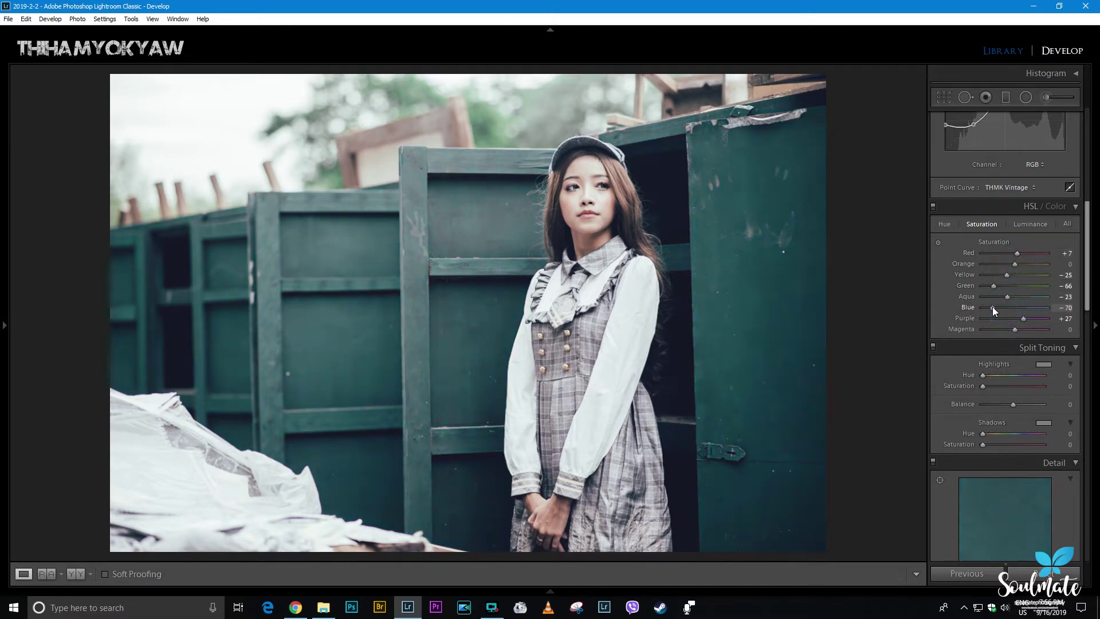
click(990, 308)
click(999, 319)
drag(1012, 318, 1011, 317)
Step: Raise HSL luminance: Green +48, Aqua +43, Blue +25, plus red and orange tweaks
click(1030, 224)
drag(1021, 286, 1027, 296)
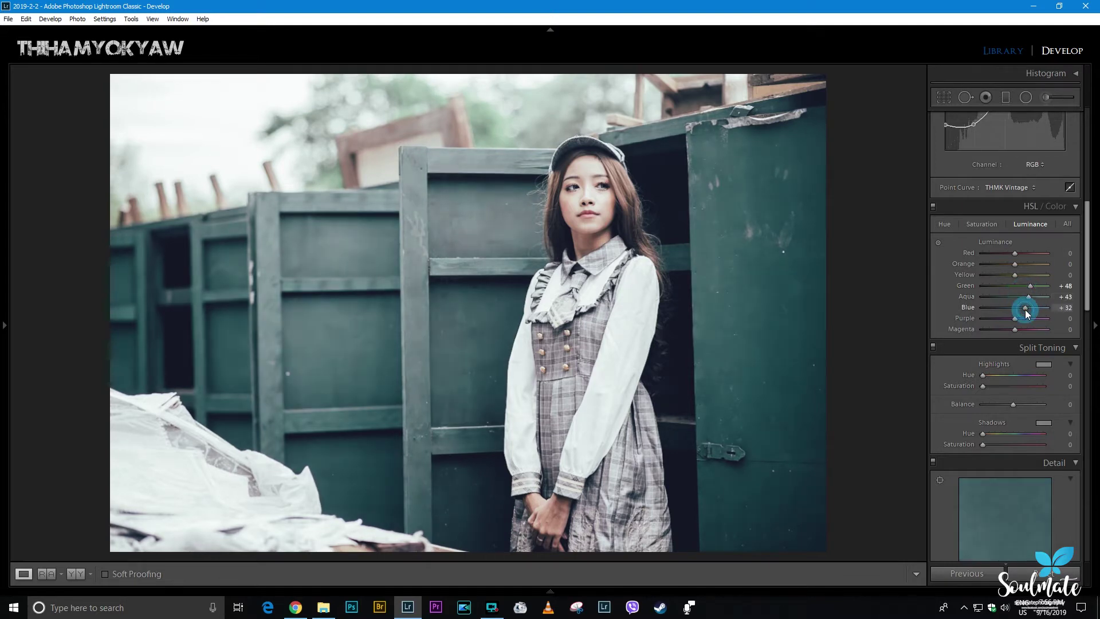
click(1022, 307)
click(1018, 265)
mouse_move(1019, 256)
mouse_down()
mouse_move(1035, 253)
mouse_move(1011, 253)
mouse_up()
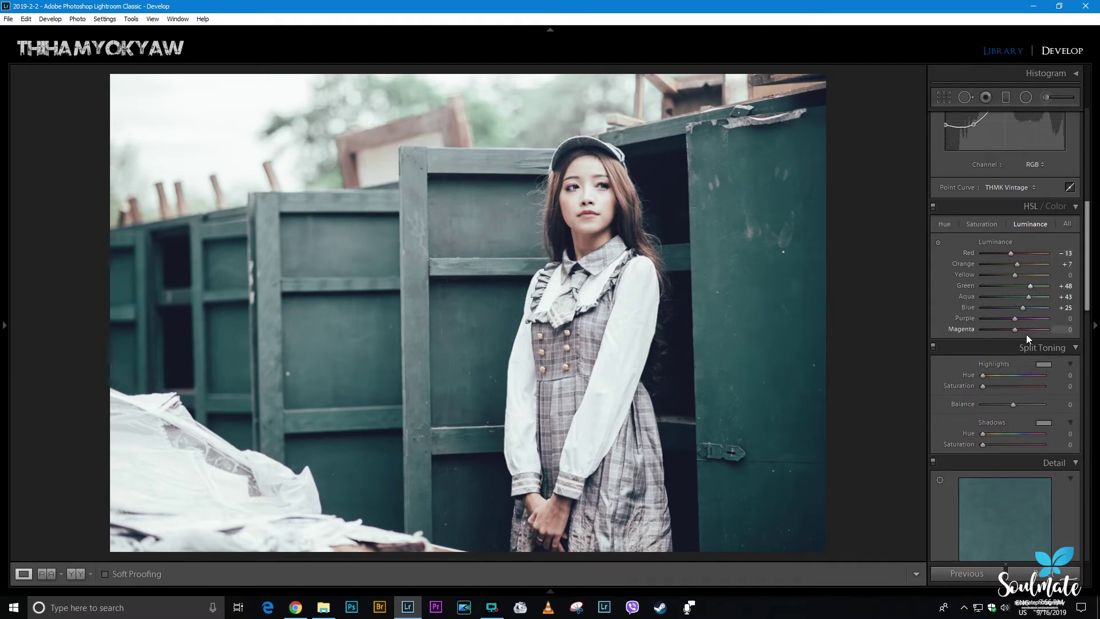
scroll(1039, 357, down, 2)
scroll(1028, 343, down, 2)
Step: Set Sharpening Amount to 99 with Radius 1.6, checking it at a 1:1 preview
scroll(1032, 359, down, 2)
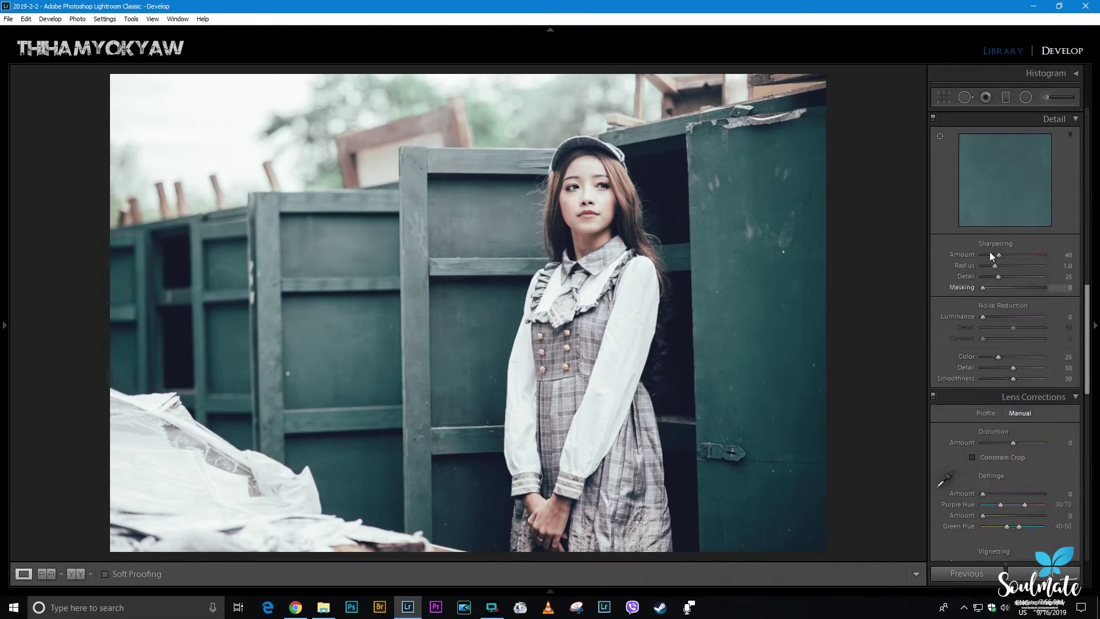
click(997, 208)
click(1000, 184)
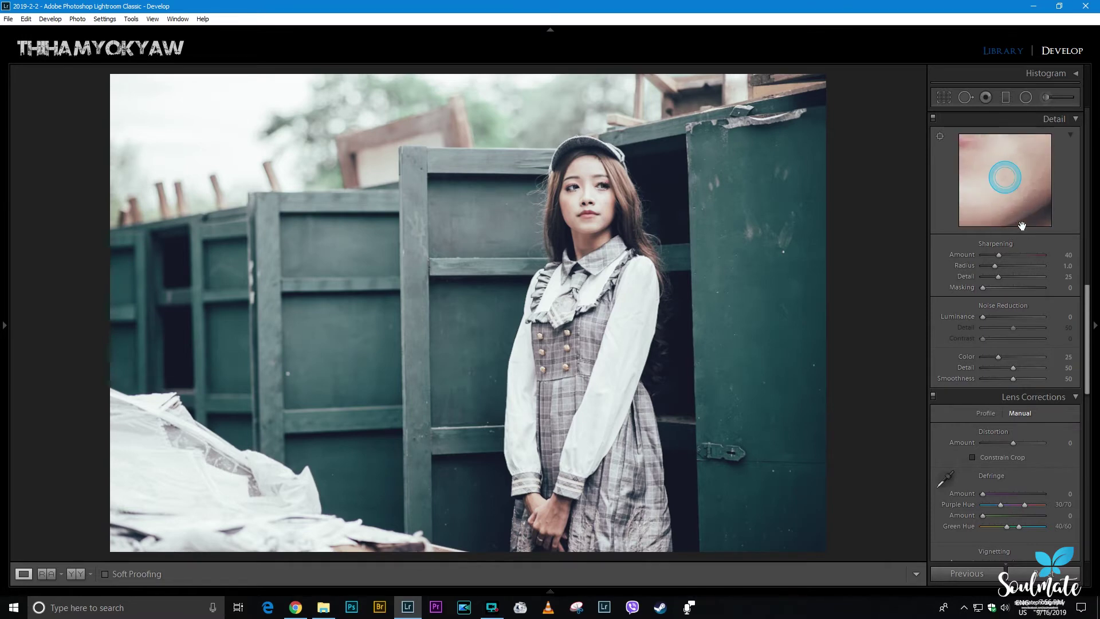
mouse_move(998, 254)
mouse_down()
mouse_move(1023, 254)
mouse_move(1009, 265)
mouse_up()
click(1005, 184)
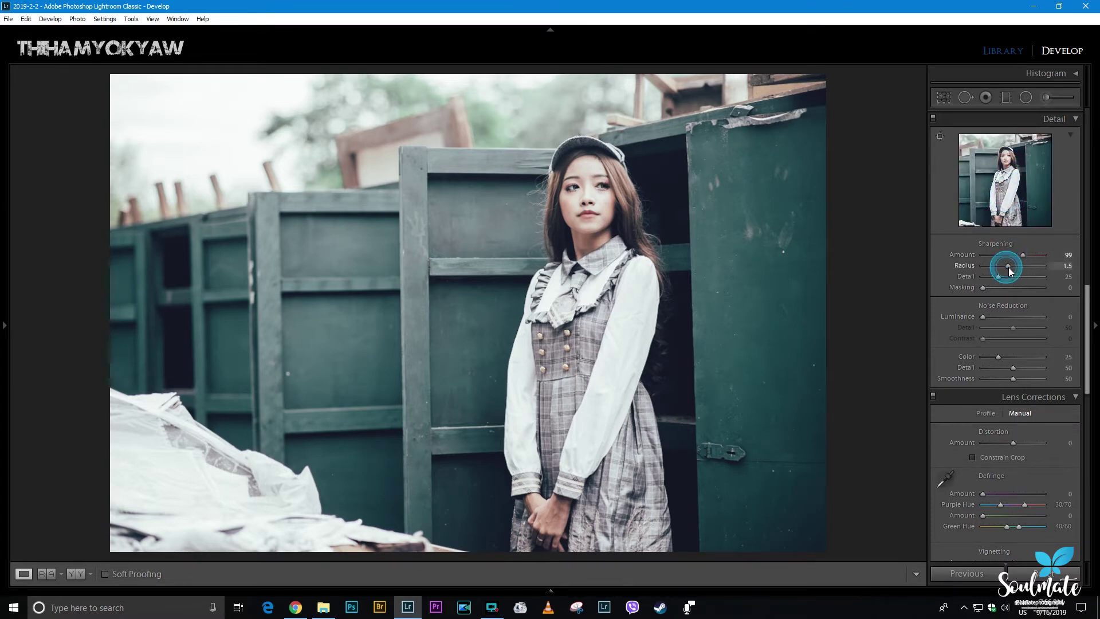
Step: Add noise reduction: Luminance 31, Contrast 79, Color 85
mouse_move(982, 317)
mouse_down()
mouse_move(1029, 339)
mouse_move(1033, 356)
mouse_up()
drag(993, 316, 1001, 316)
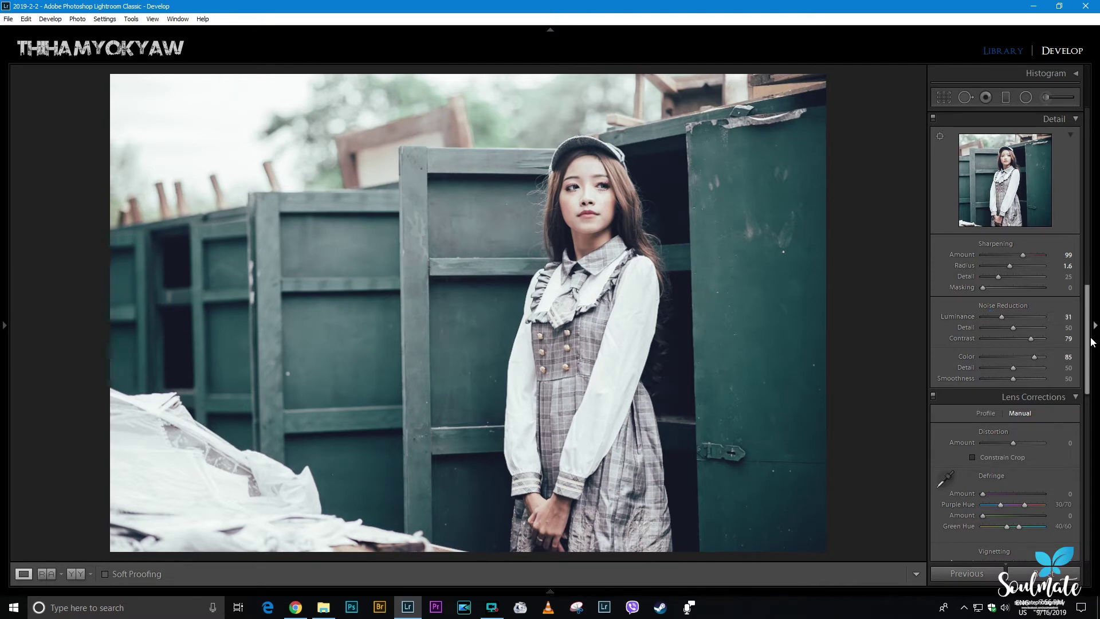
drag(1090, 337, 1089, 360)
Step: In Lens Corrections Manual, set Defringe Amount 3 to remove purple fringing
click(984, 312)
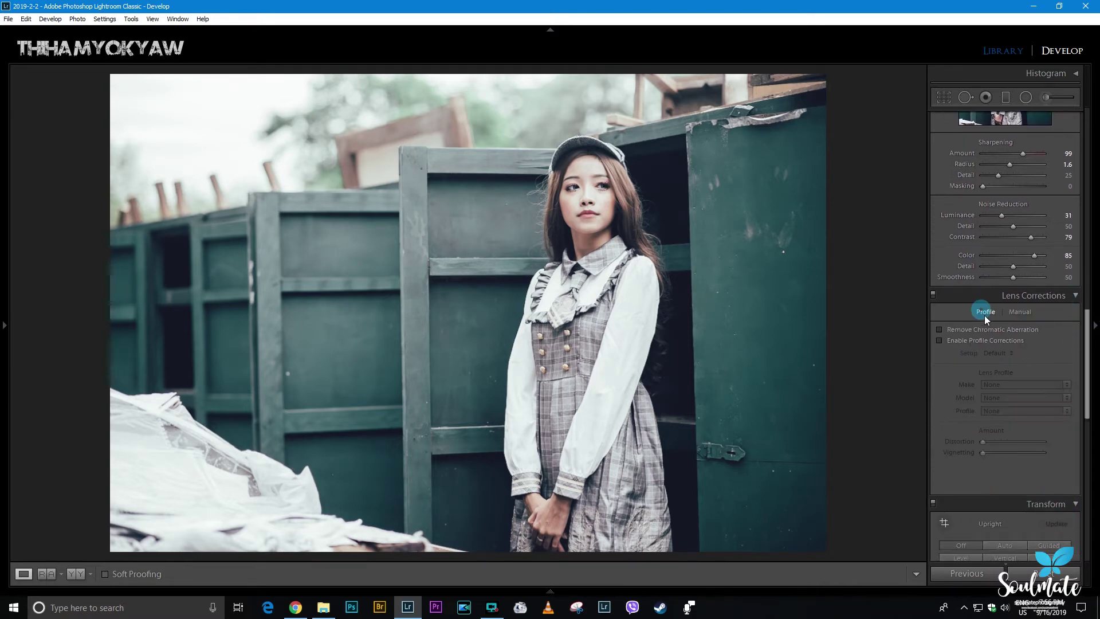
click(1024, 313)
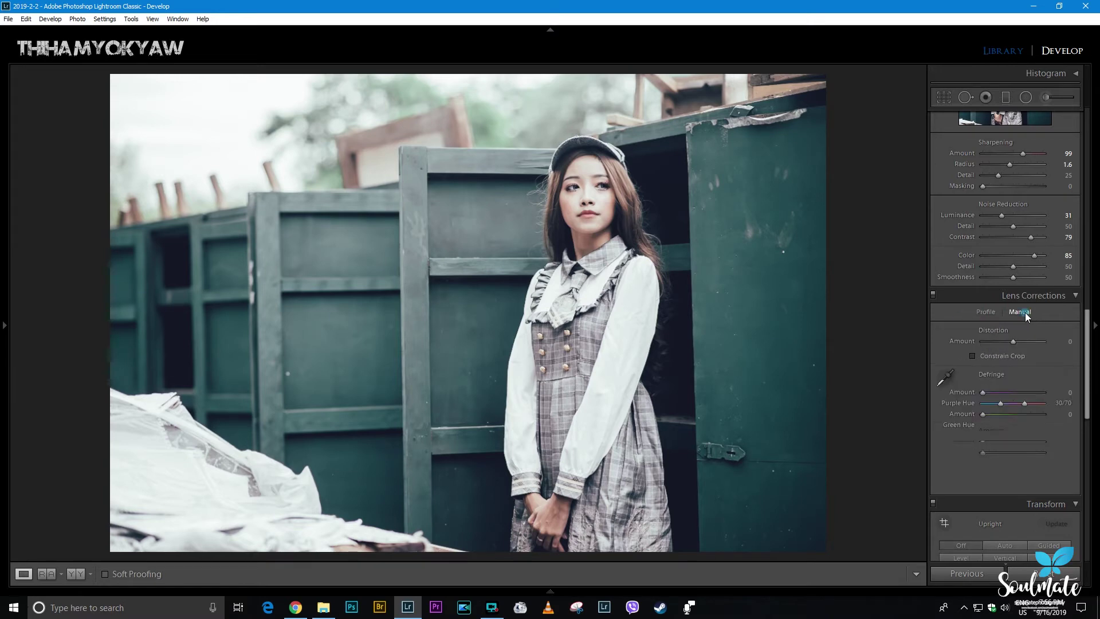
drag(982, 392, 992, 392)
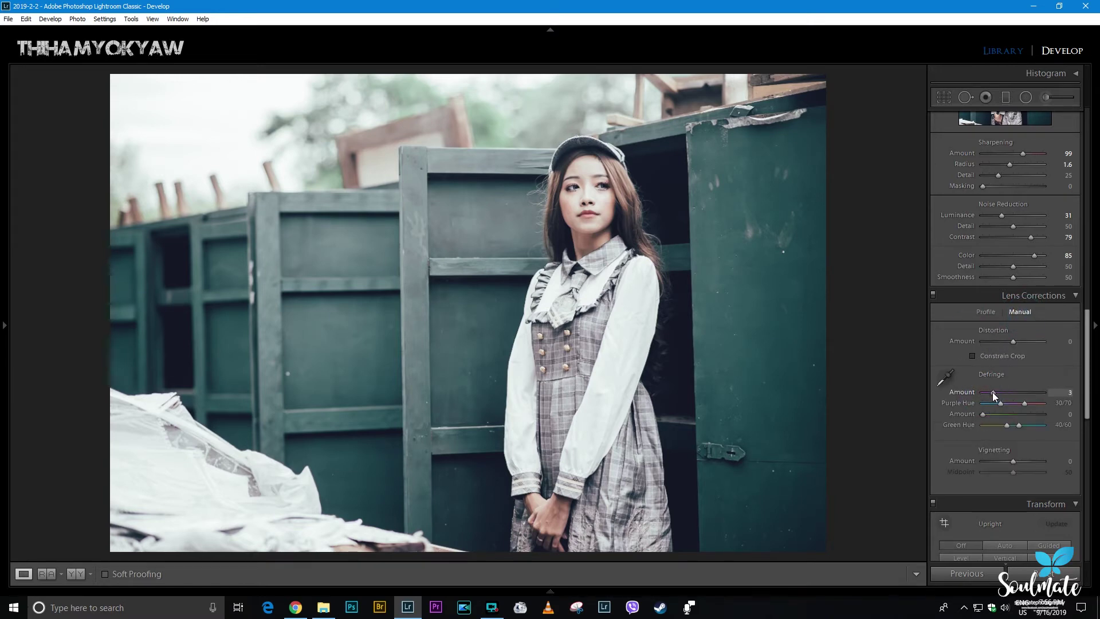
scroll(982, 344, down, 5)
Step: In Calibration, set Green Primary Hue +43, Saturation -49, Blue Primary Hue +21, Saturation +36
drag(1086, 378, 1076, 459)
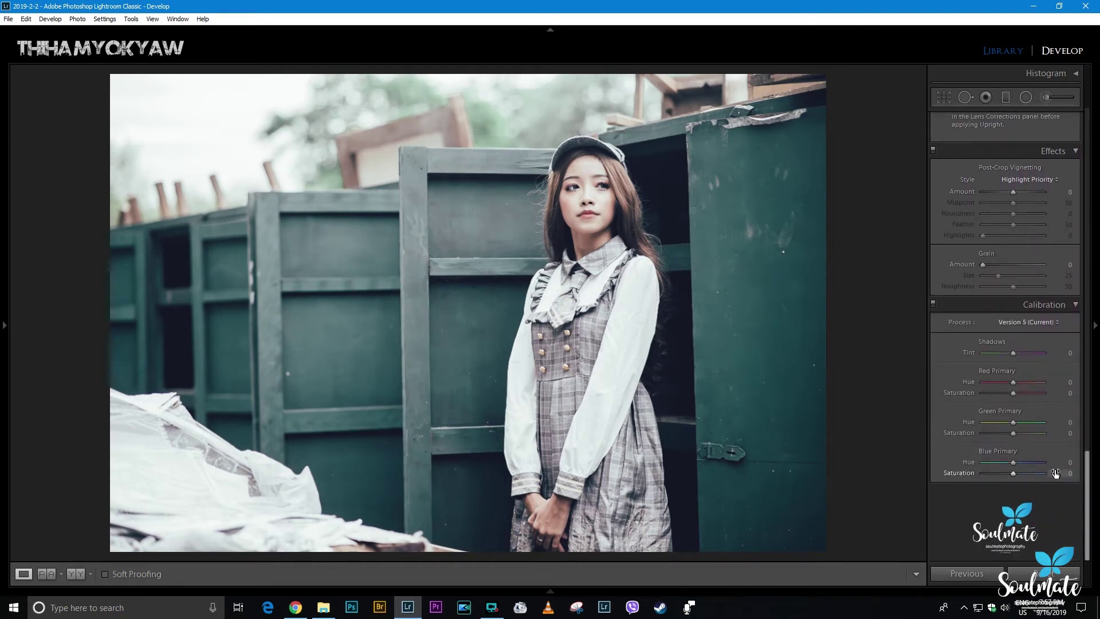
drag(1020, 421, 1000, 432)
mouse_move(1010, 472)
mouse_down()
mouse_move(1023, 472)
mouse_move(1020, 462)
mouse_up()
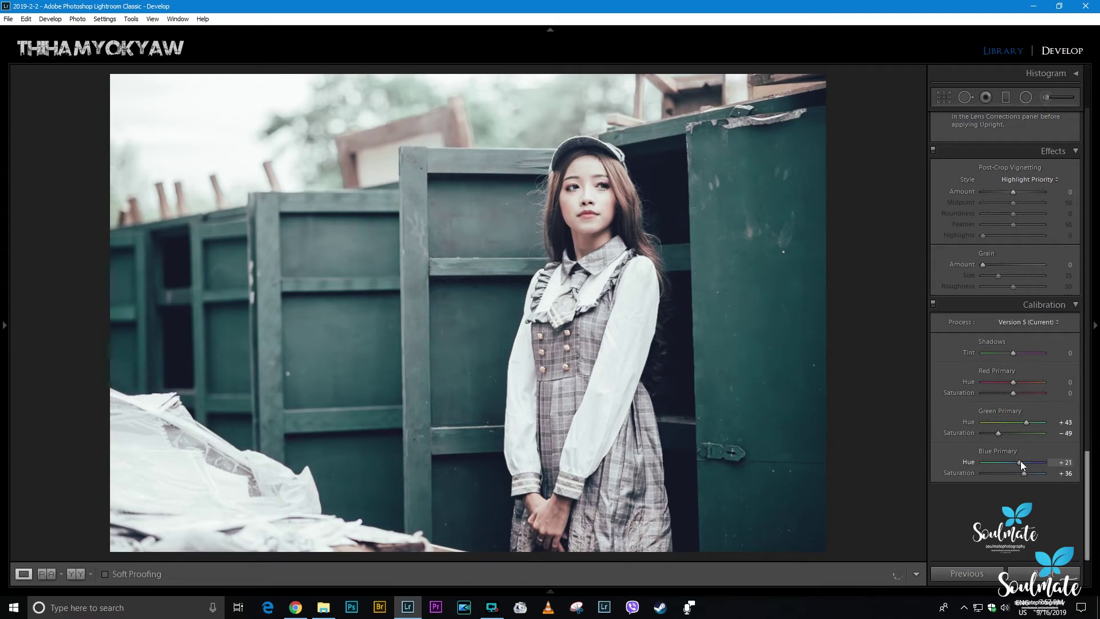
Step: Drag the tone curve's black point and a shadow point down to darken shadows
scroll(1023, 401, up, 5)
scroll(1021, 346, up, 5)
scroll(1020, 346, up, 3)
scroll(1017, 353, down, 5)
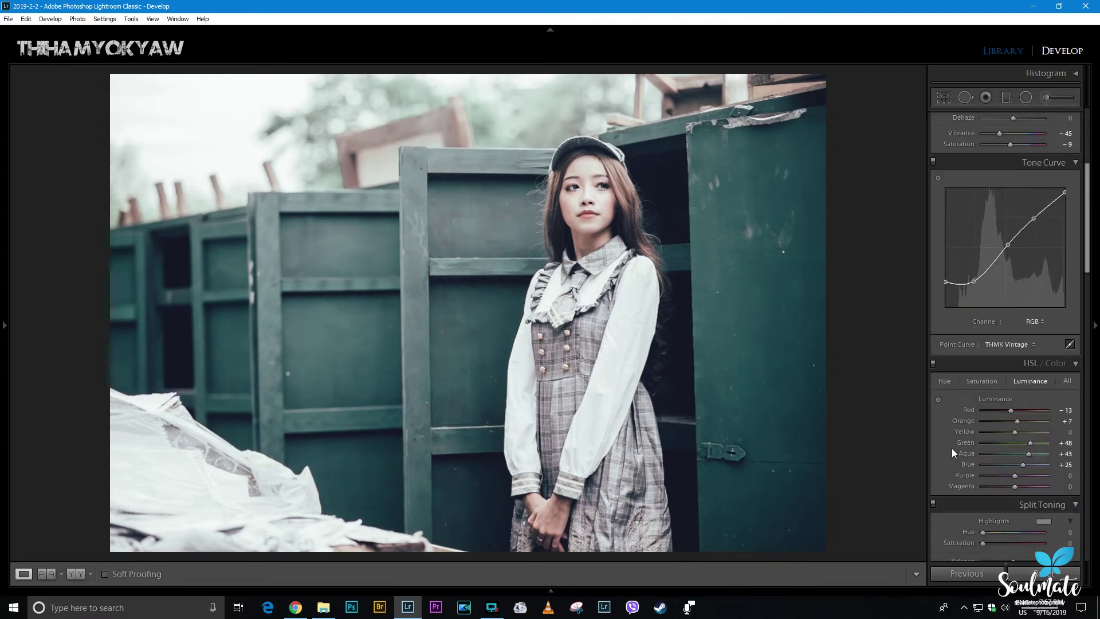
drag(942, 283, 943, 287)
drag(974, 279, 943, 286)
Step: Draw a radial filter top-left with Contrast -34, Clarity -30, Temp 93, Saturation 23
click(1025, 96)
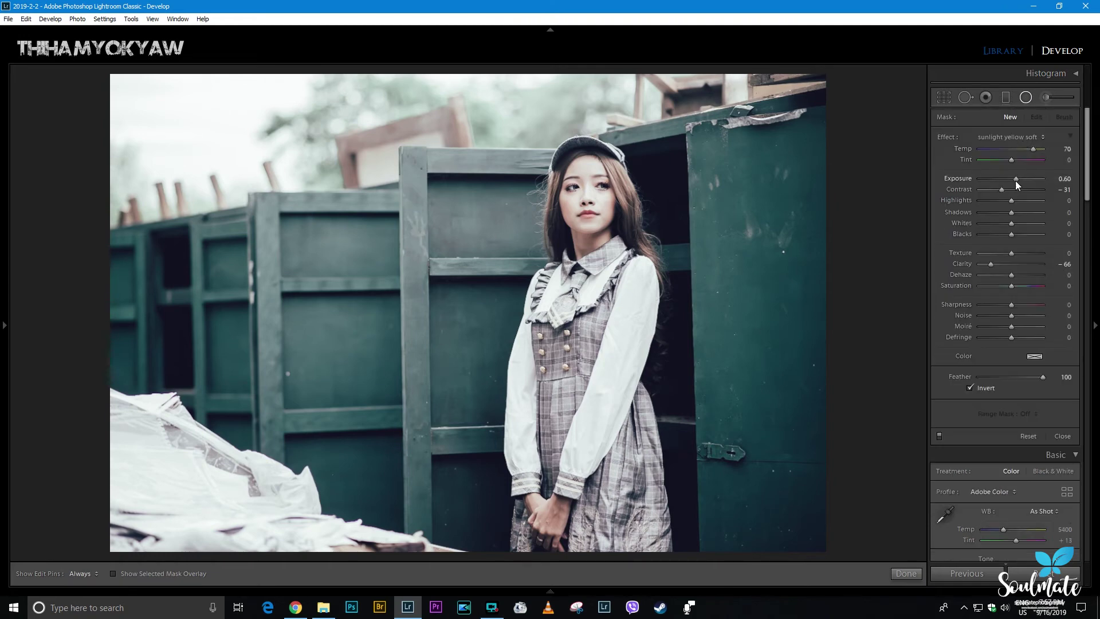
drag(1001, 189, 999, 189)
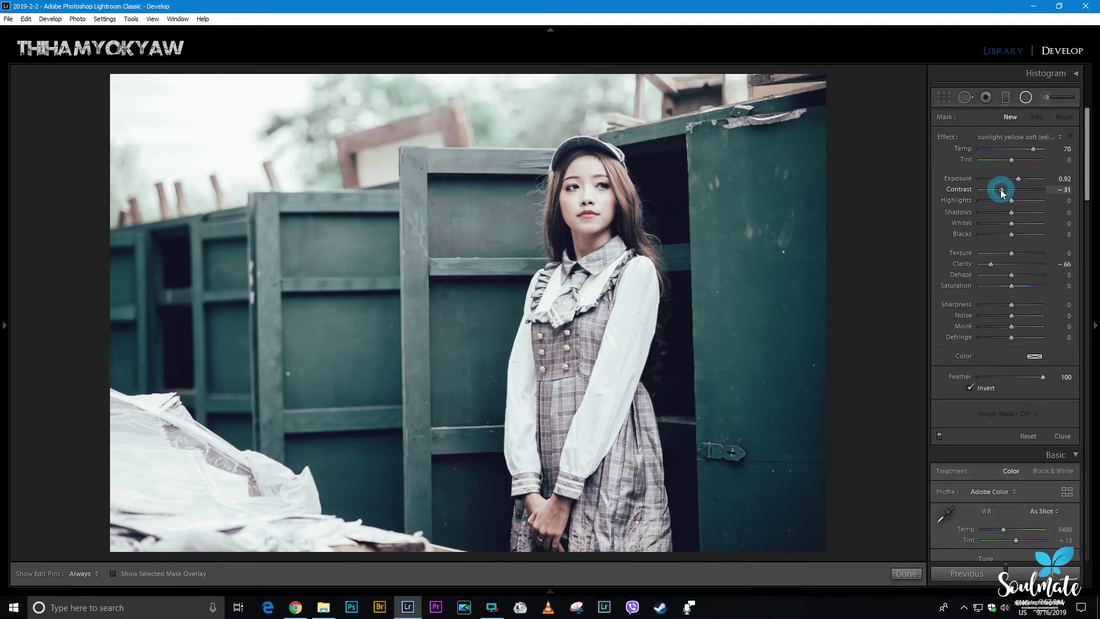
drag(1001, 263, 1008, 274)
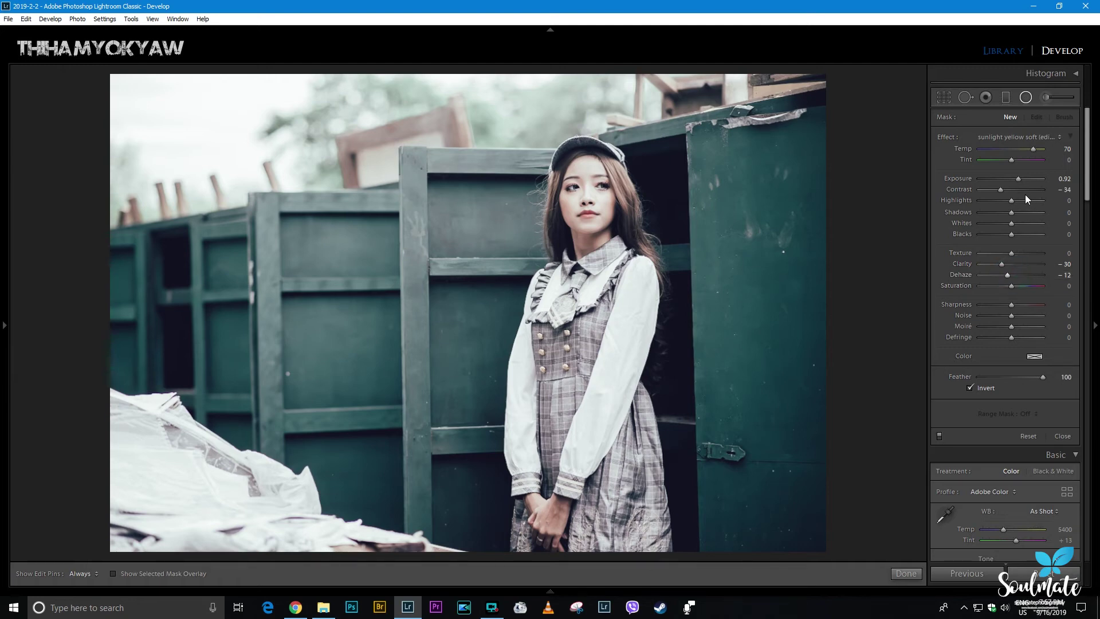
drag(331, 98, 577, 265)
drag(1035, 148, 1039, 148)
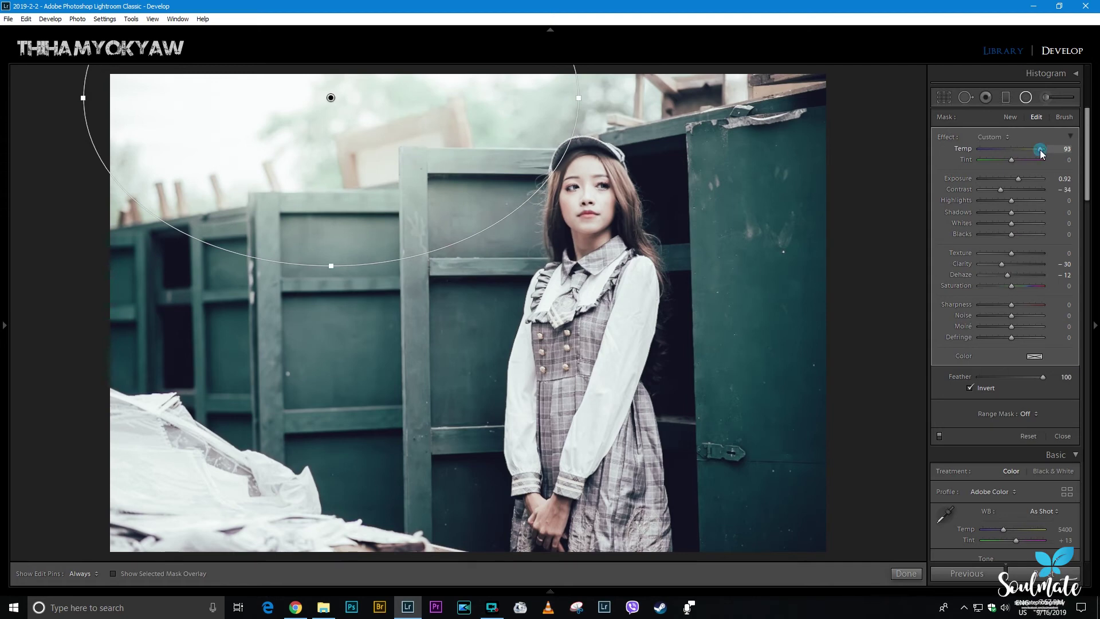
drag(1011, 285, 1019, 285)
Step: Tint the radial filter orange and move it up and right
click(1036, 357)
click(962, 340)
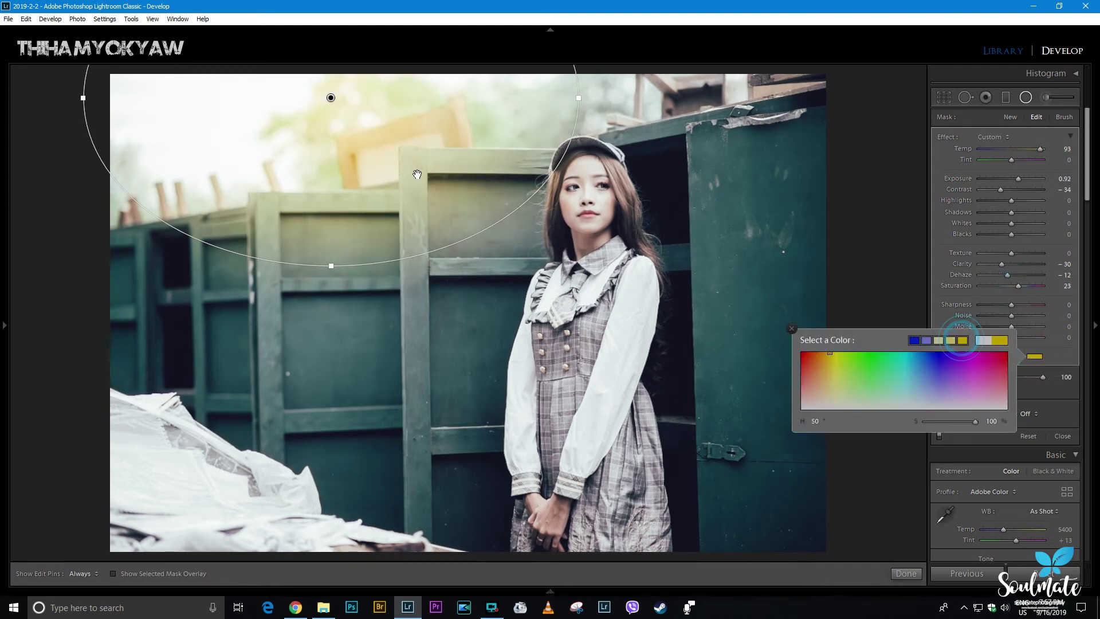
drag(402, 60, 445, 42)
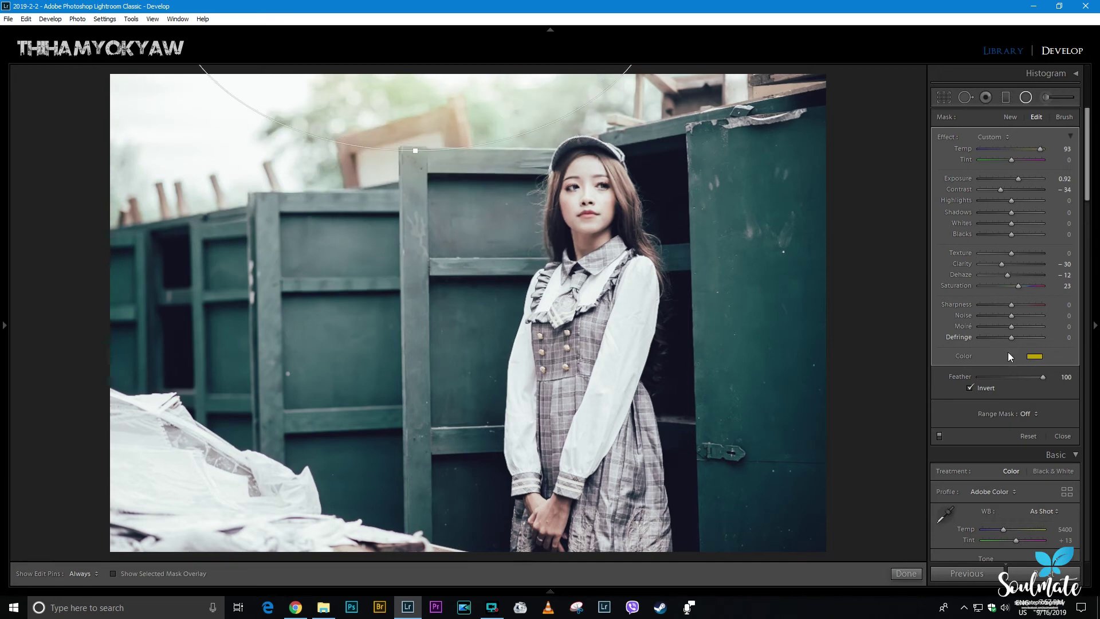
click(1041, 359)
drag(953, 349, 814, 379)
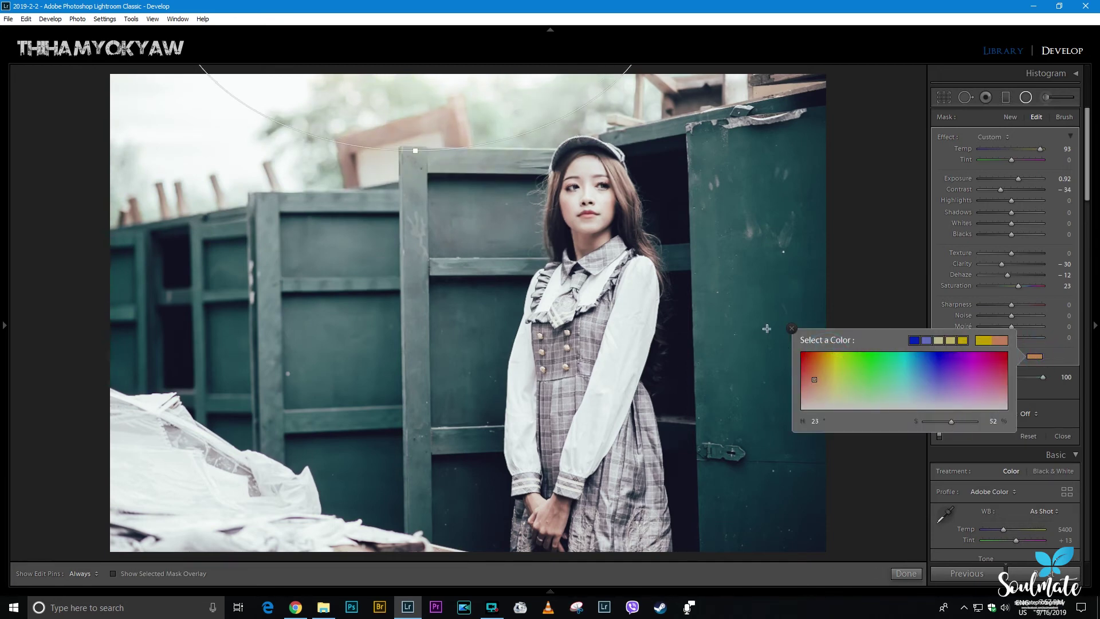
click(792, 330)
Step: Reposition the radial filter, drop its Saturation to 3 and Exposure to 0.55
mouse_move(393, 95)
mouse_down()
mouse_move(553, 105)
mouse_move(539, 97)
mouse_up()
drag(1013, 285, 1008, 284)
drag(660, 113, 509, 117)
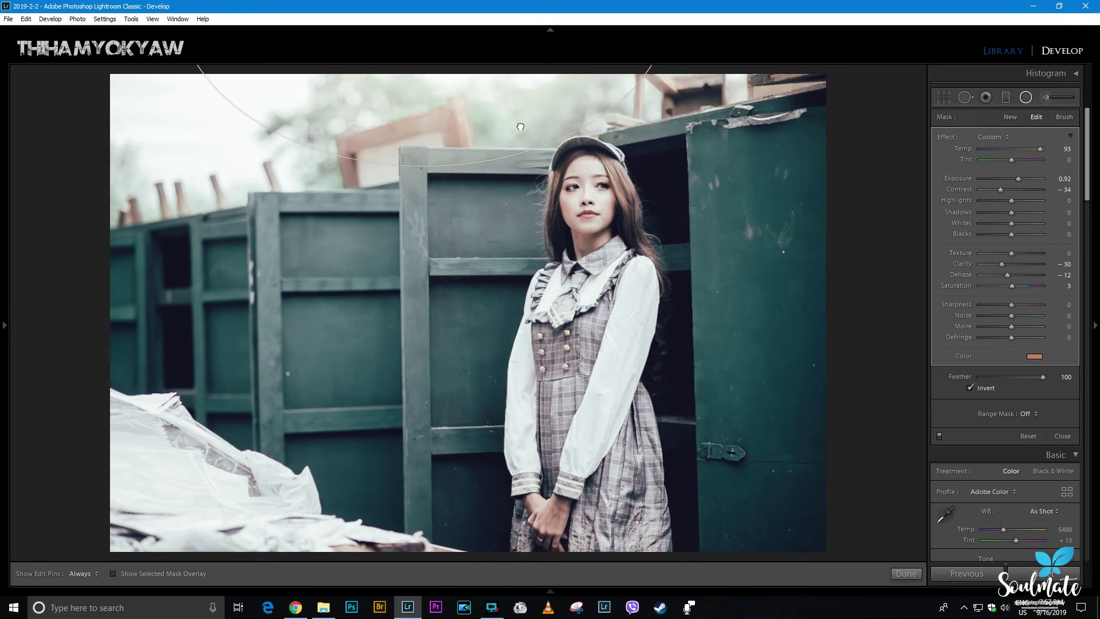
drag(1018, 178, 1014, 180)
Step: Close the Radial Filter and show the Before/After side-by-side comparison
click(905, 574)
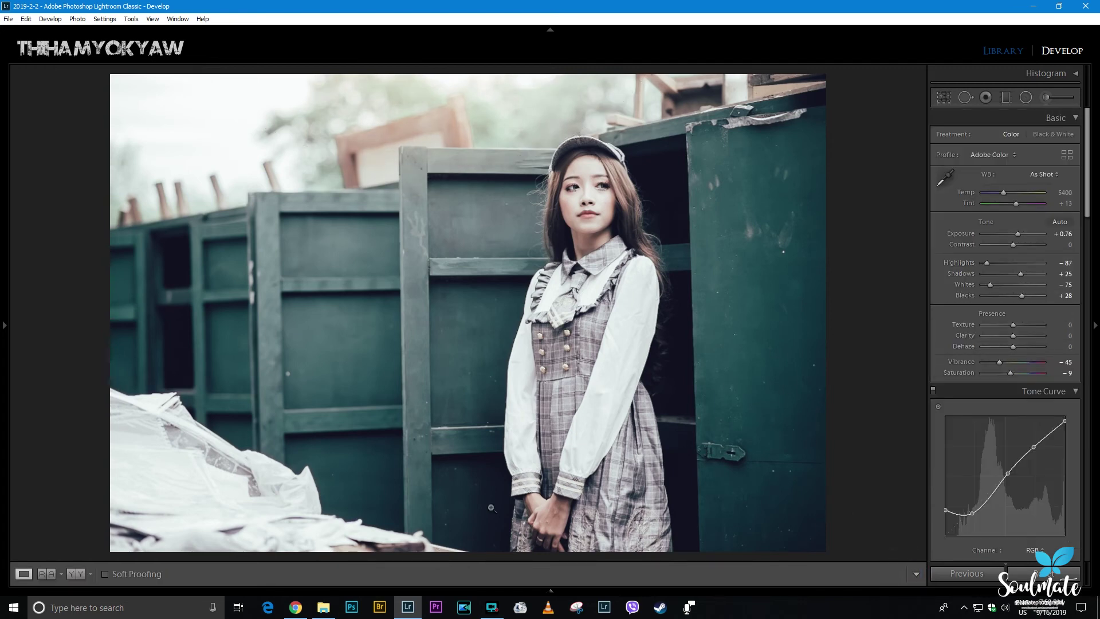
click(80, 573)
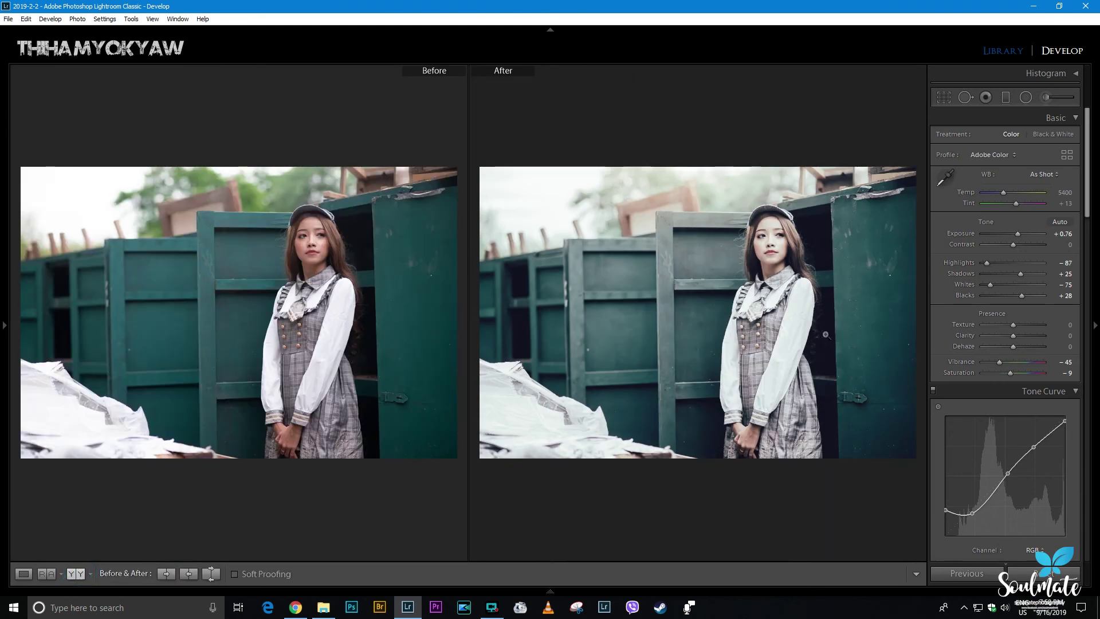